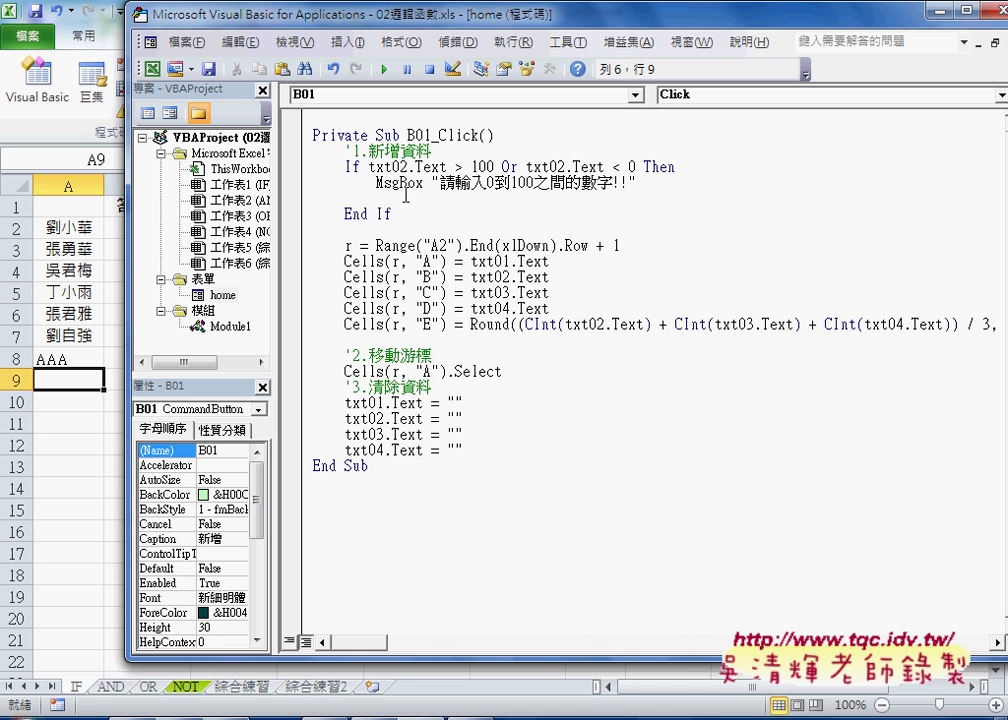
Mark the blank line under the warning, the row-writing lines, and the jump to End Sub
mouse_move(390, 195)
mouse_down()
mouse_move(372, 205)
mouse_move(392, 198)
mouse_up()
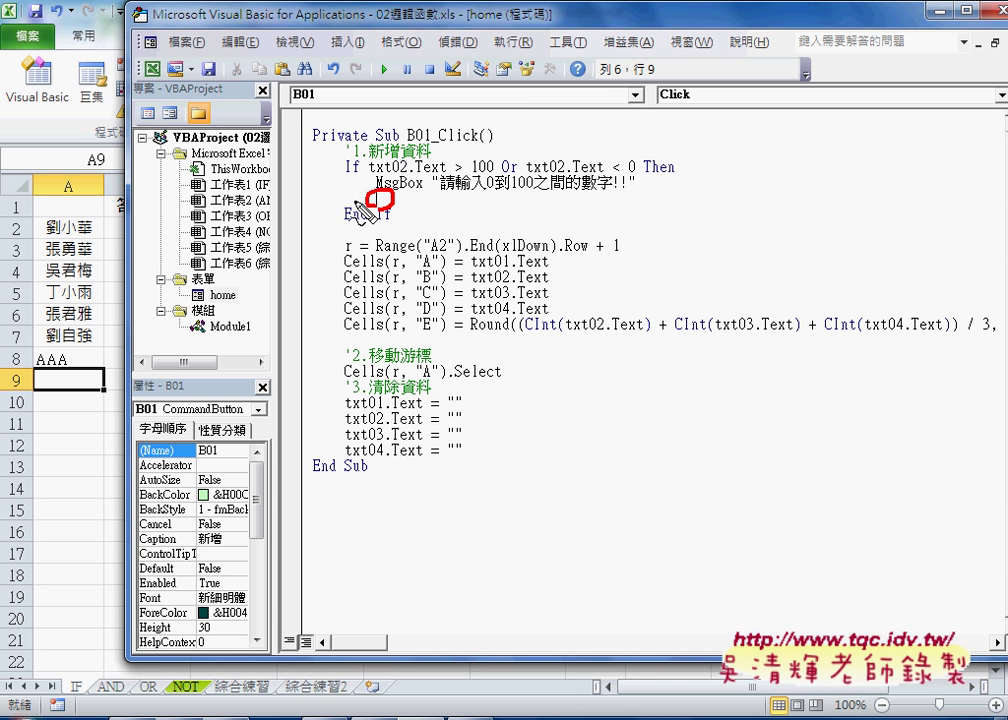
drag(438, 228, 472, 288)
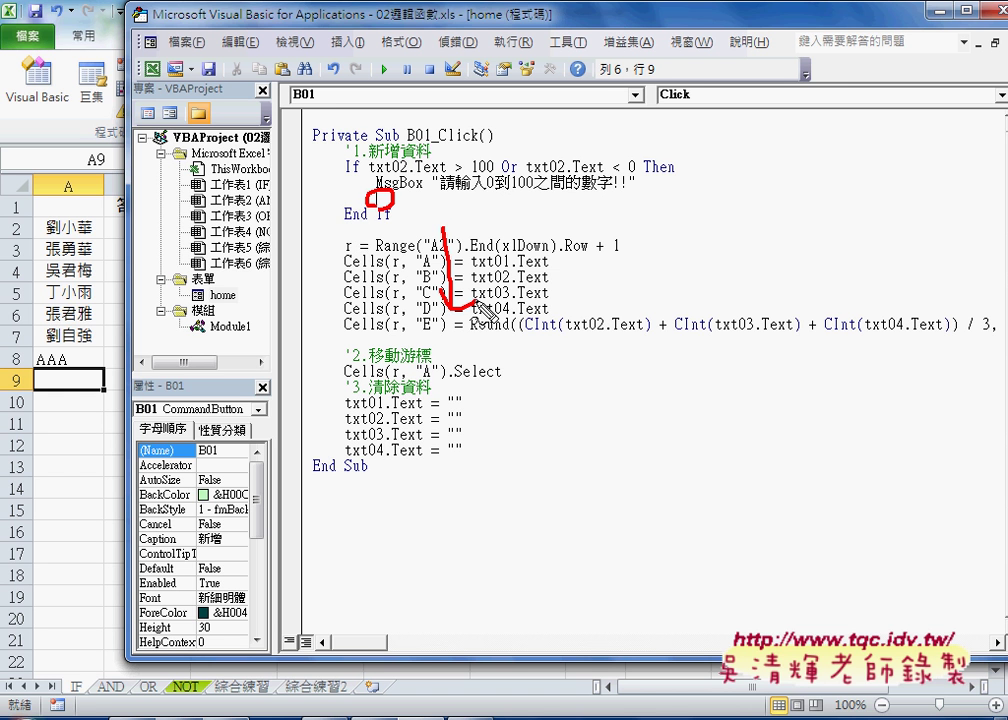
mouse_move(350, 190)
mouse_down()
mouse_move(310, 463)
mouse_move(293, 478)
mouse_move(378, 474)
mouse_up()
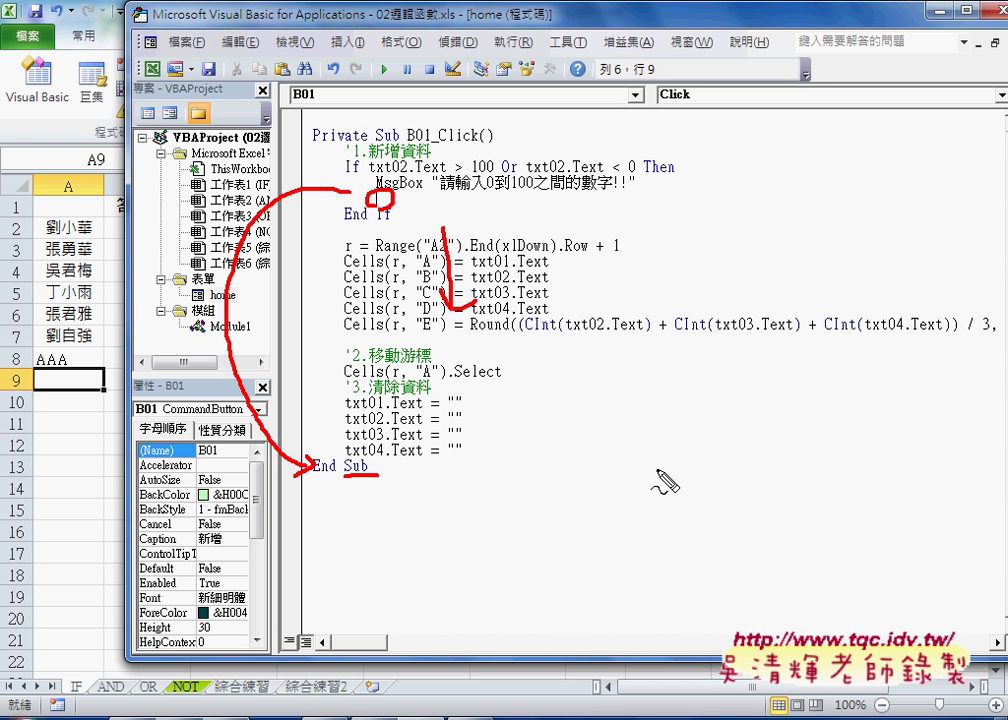
key(Escape)
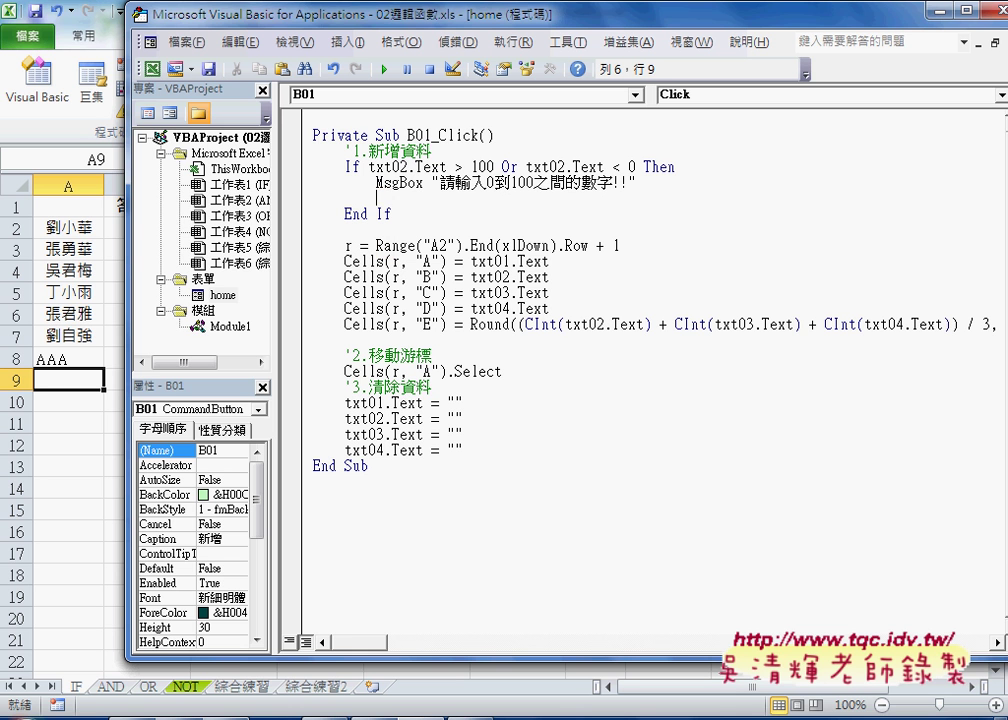
Add an Exit Sub statement under the warning MsgBox and highlight it
text(exit )
text(sub)
click(508, 292)
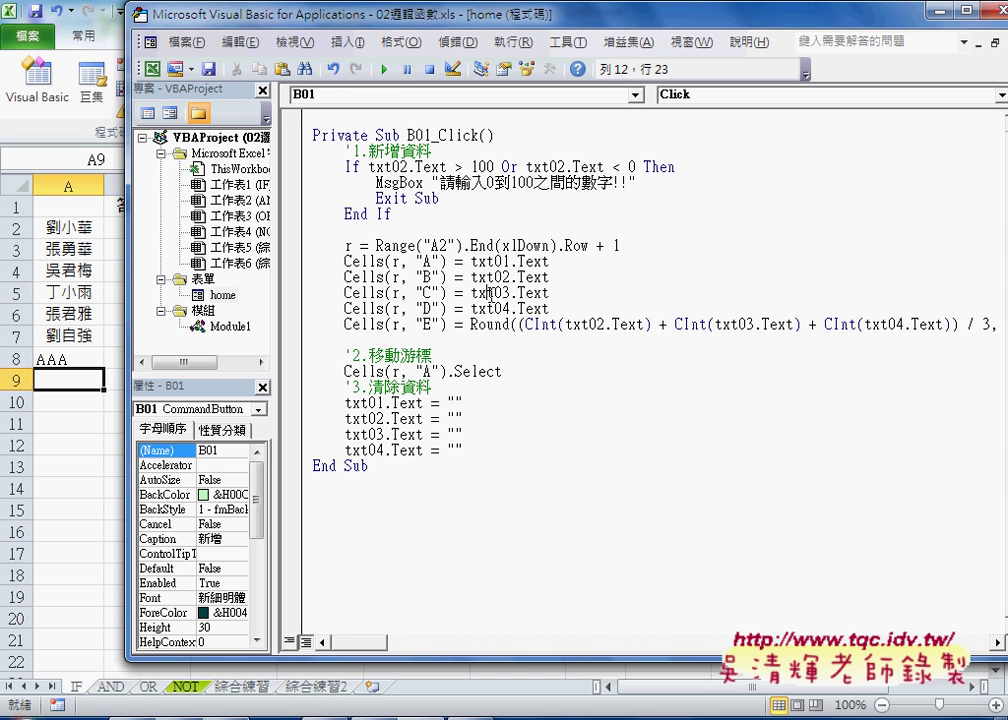
click(455, 190)
click(455, 192)
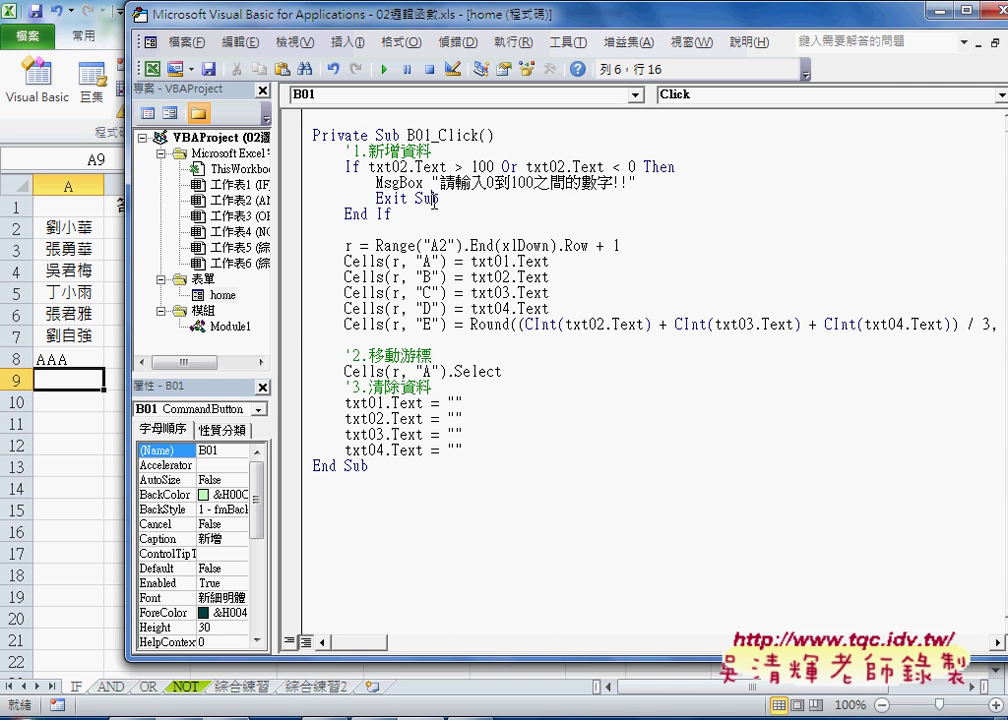
drag(376, 198, 381, 212)
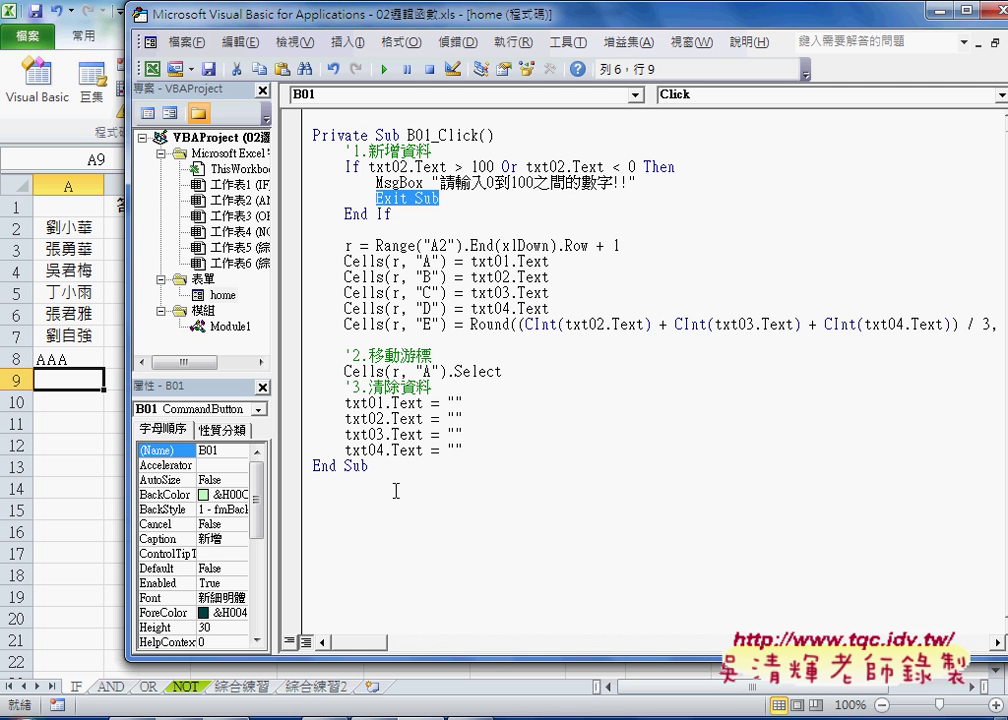
Add txt02.Text = "" below the MsgBox, then begin typing txt02.SetFocus on the next line
click(662, 183)
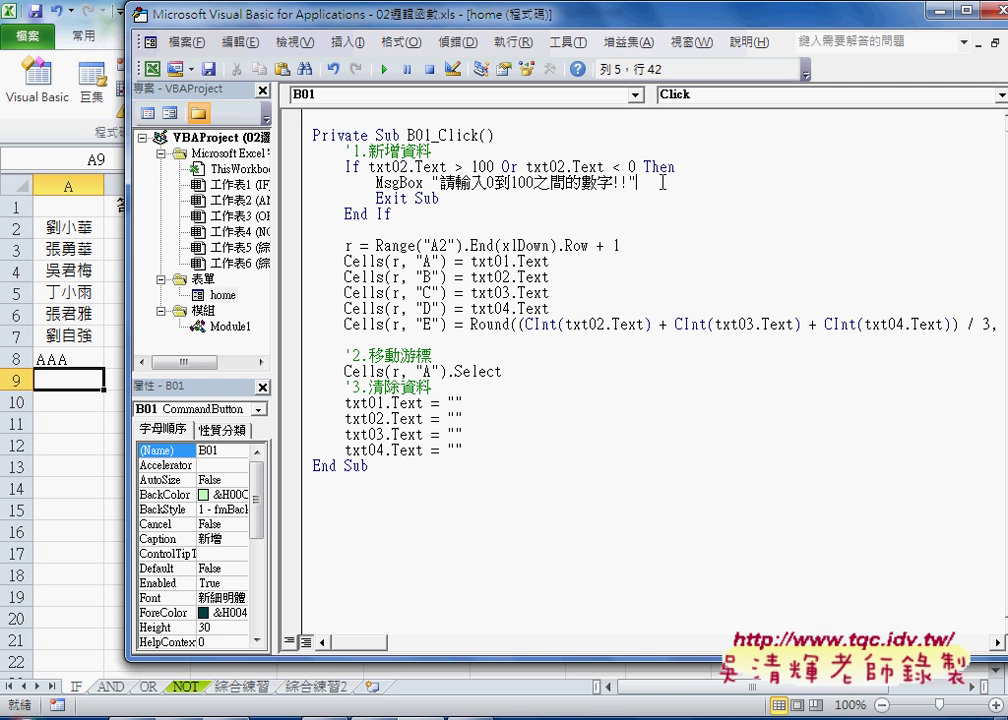
key(Return)
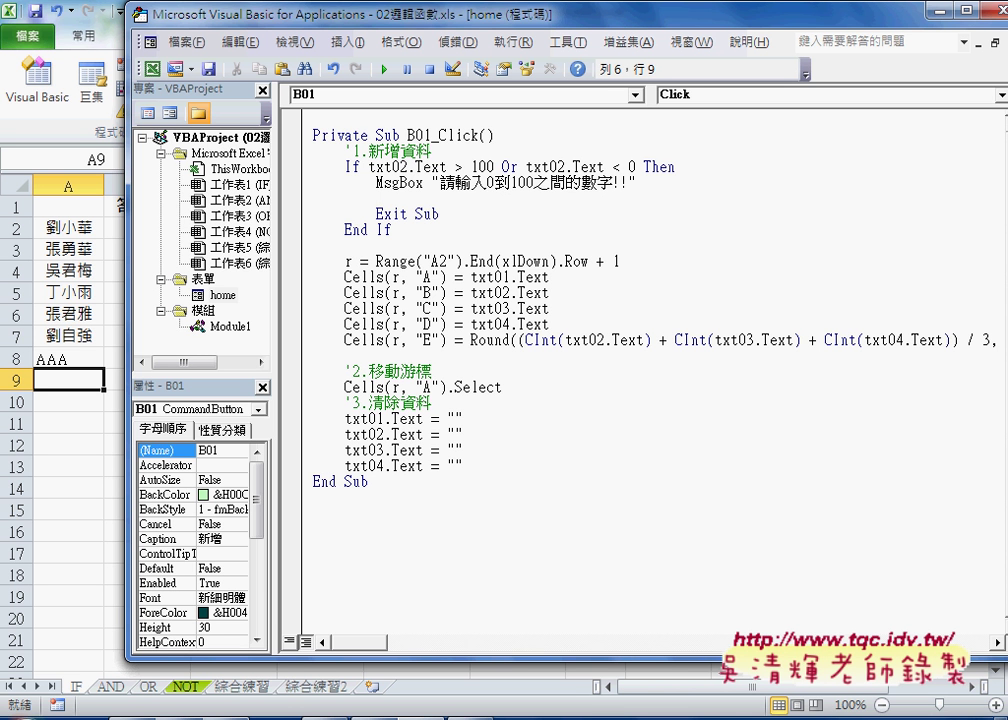
mouse_move(526, 167)
mouse_down()
mouse_move(568, 167)
mouse_move(527, 167)
mouse_up()
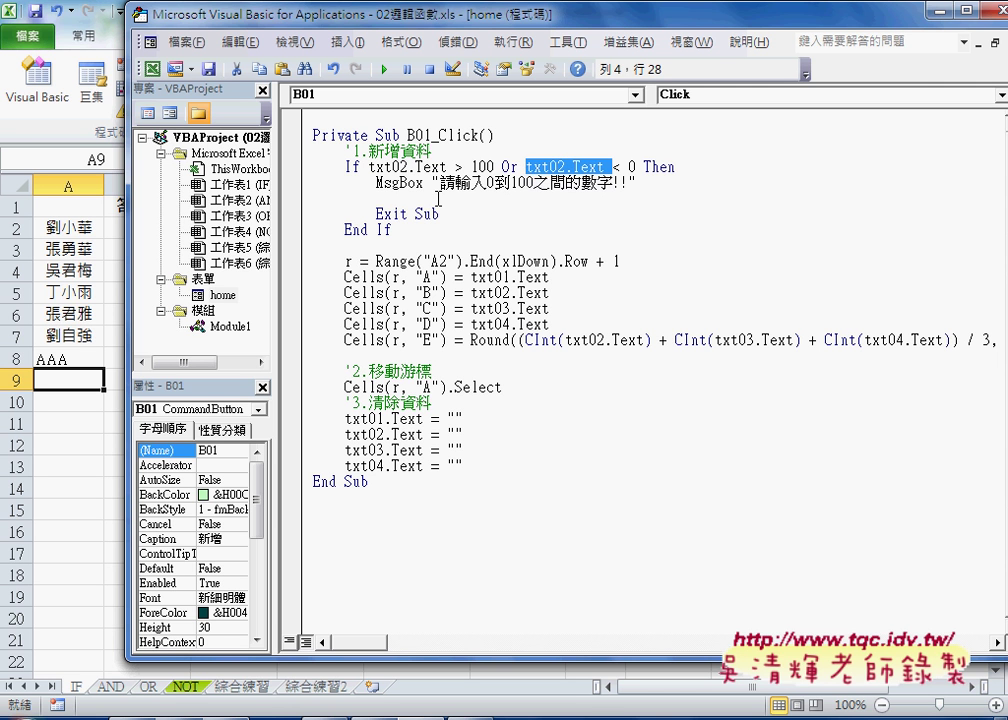
click(436, 197)
text(txt02.Text)
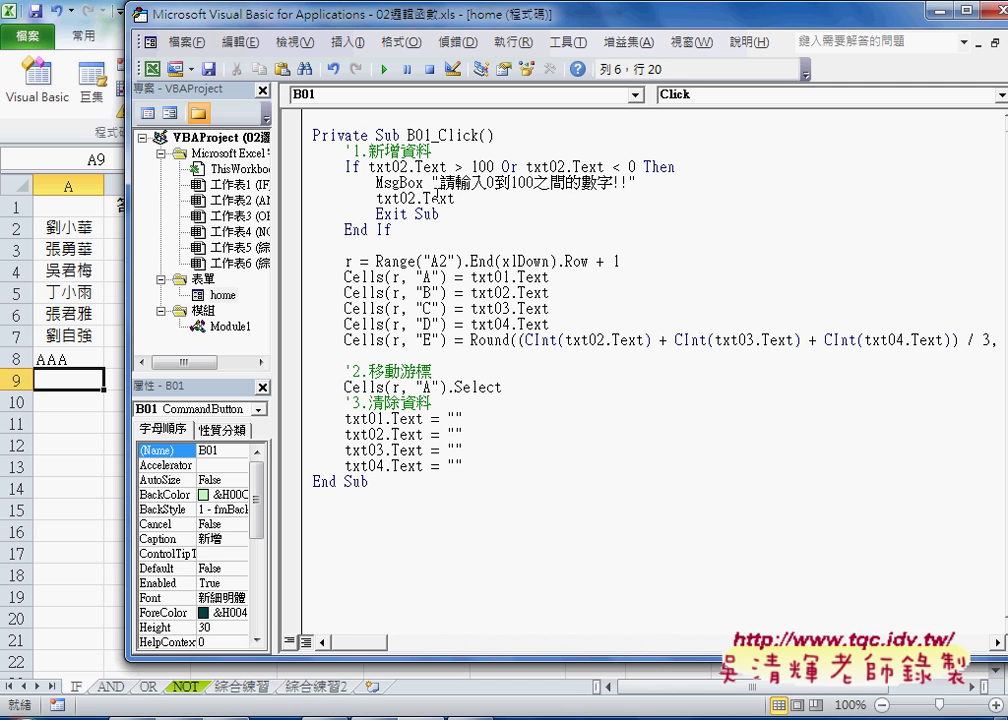
text(="")
key(Return)
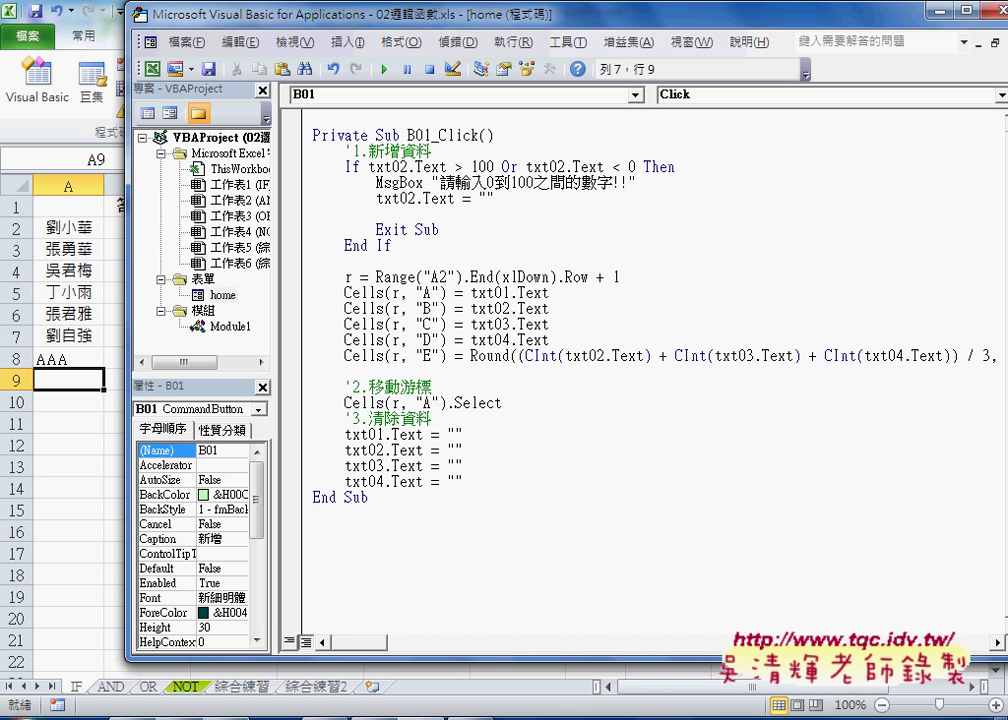
text(t)
text(xt0)
text(2.s)
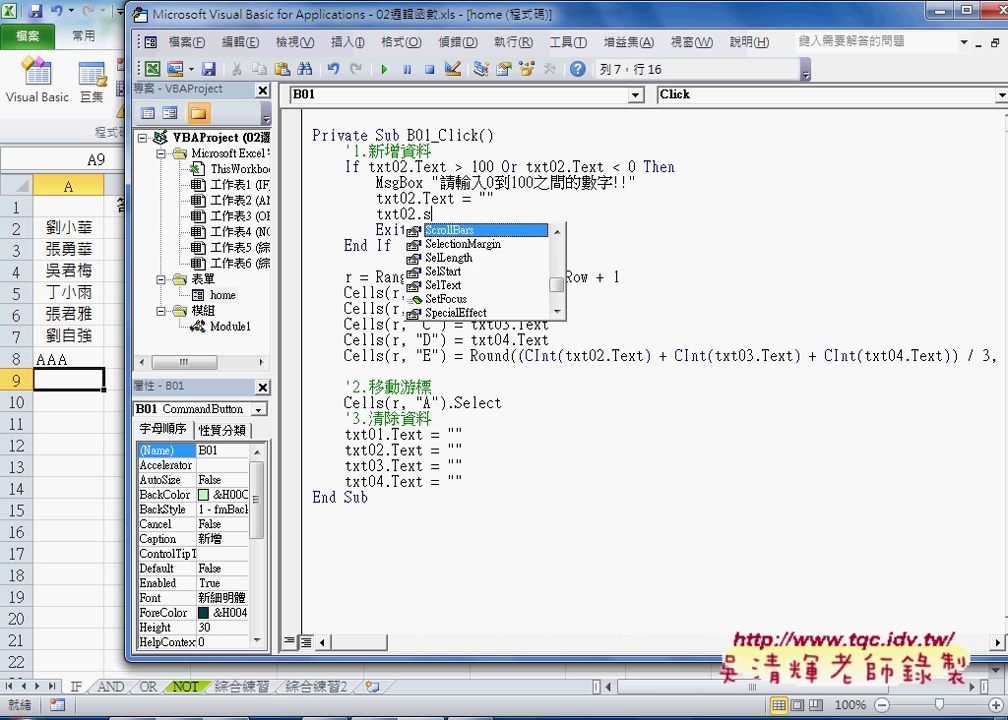
text(etFocu)
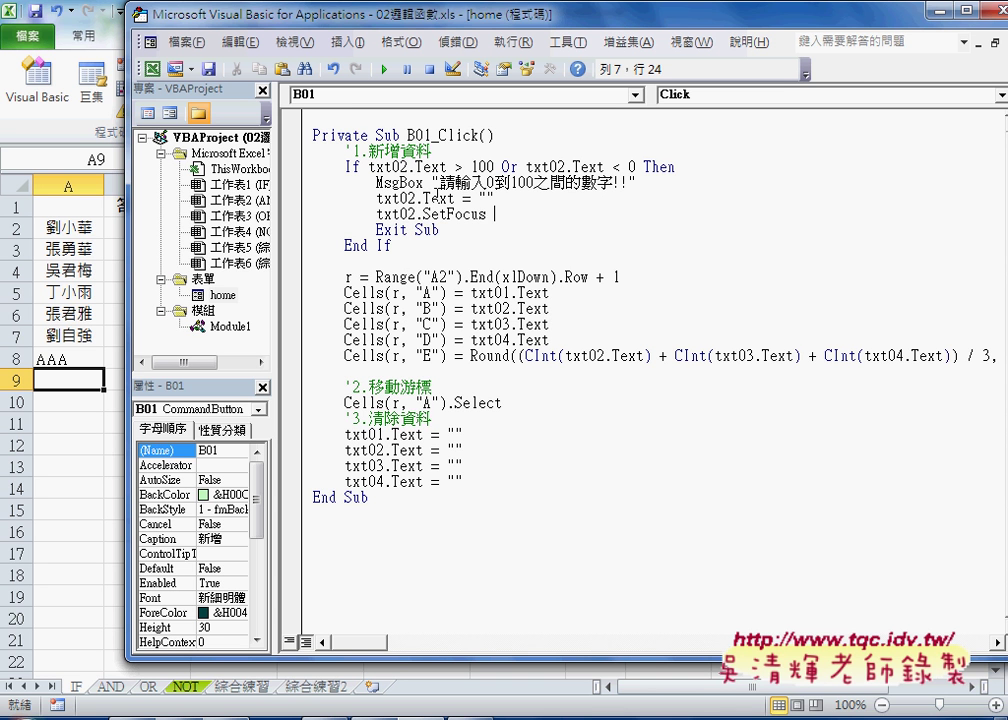
Highlight the If block's extent, from the range check down to its end
click(343, 167)
drag(343, 167, 722, 165)
drag(427, 245, 313, 245)
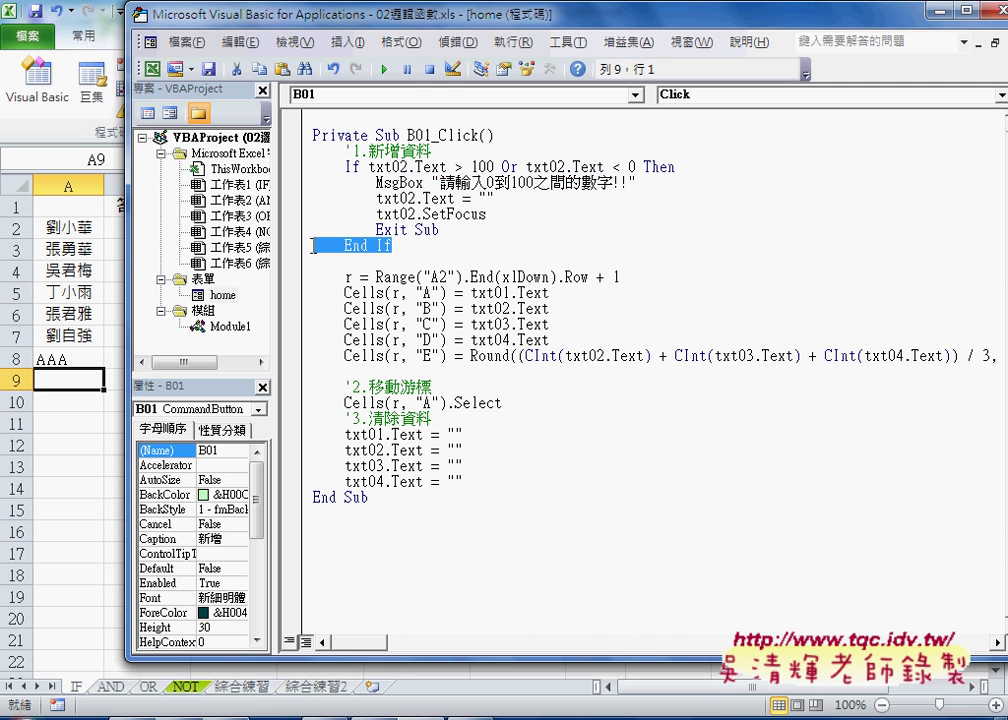
click(449, 198)
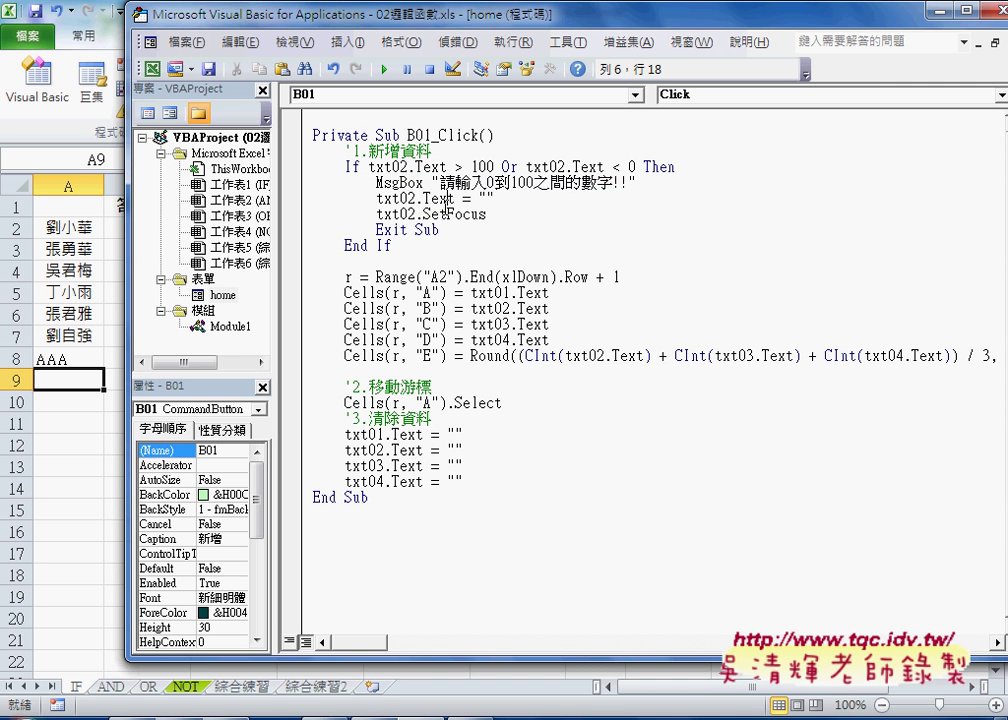
click(378, 182)
click(377, 198)
Insert a '清除資料 comment line above the txt02.Text = "" clearing statement
key(Return)
key(Up)
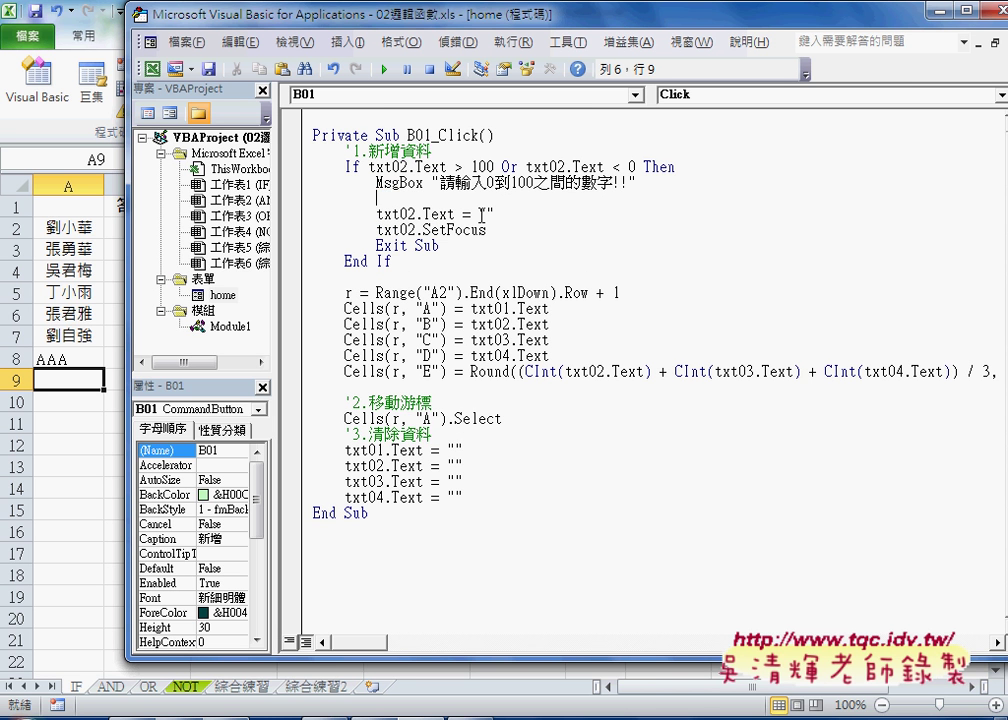
text(')
key(ctrl+space)
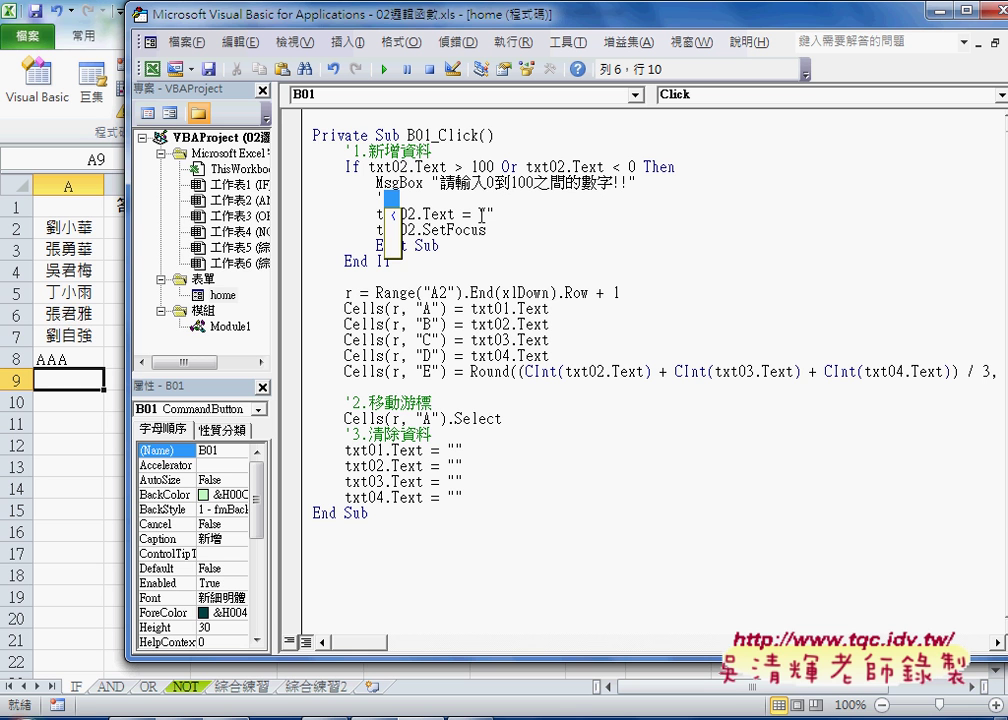
key(minus)
key(space)
text(清)
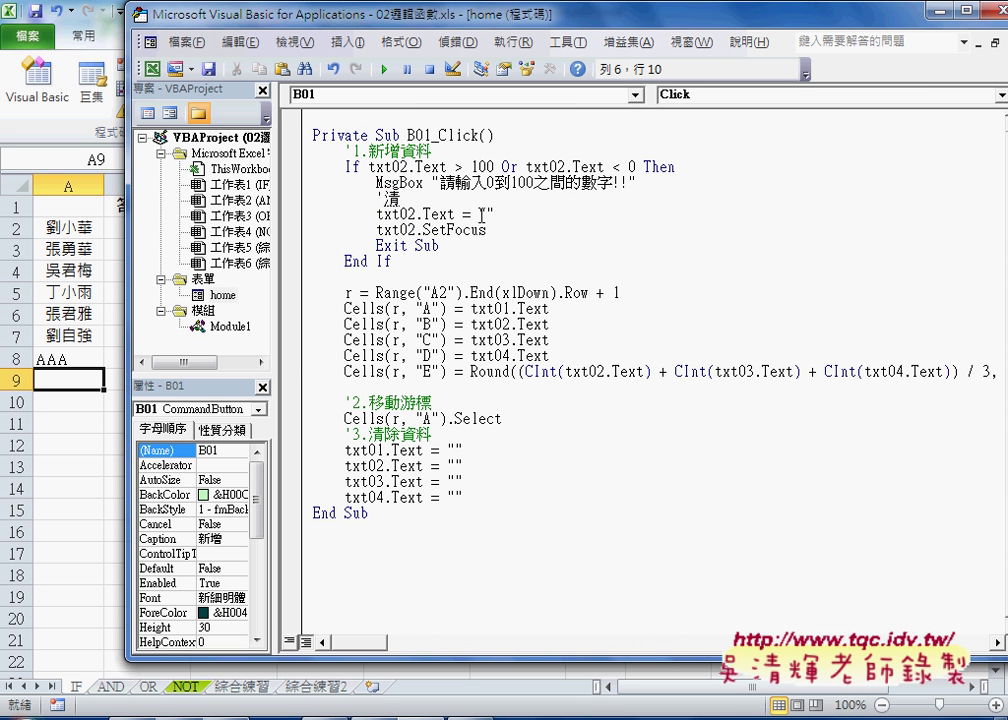
key(t)
key(j)
key(6)
key(y)
key(space)
key(x)
key(u)
key(l)
key(4)
key(Return)
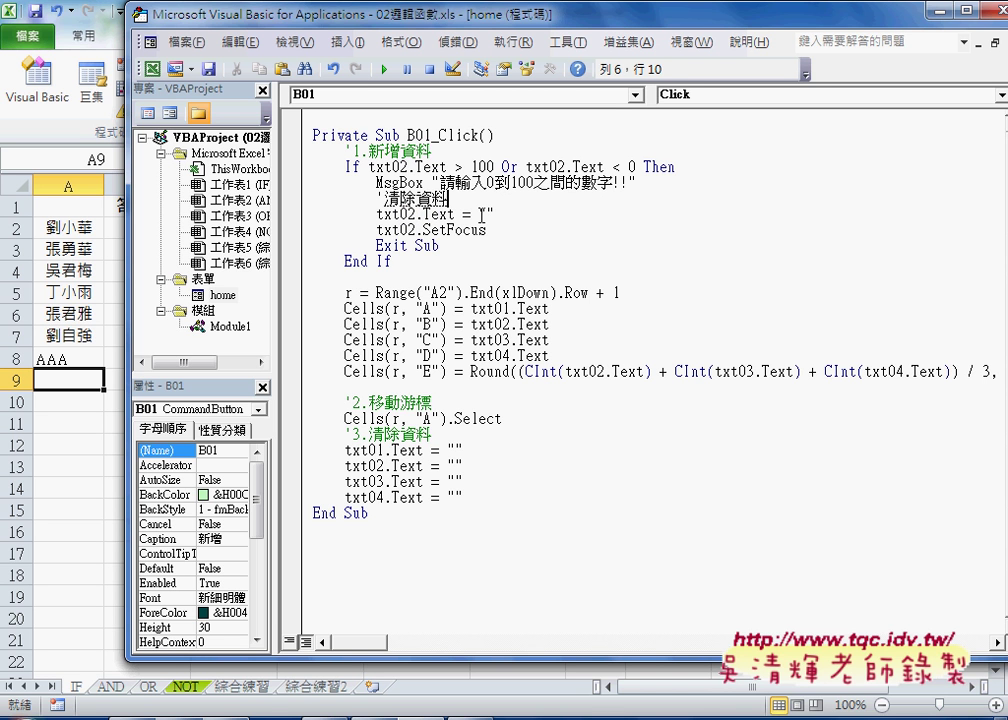
key(Down)
Add a '由游標 comment below the clearing statement and set a breakpoint on the If line
key(End)
key(Return)
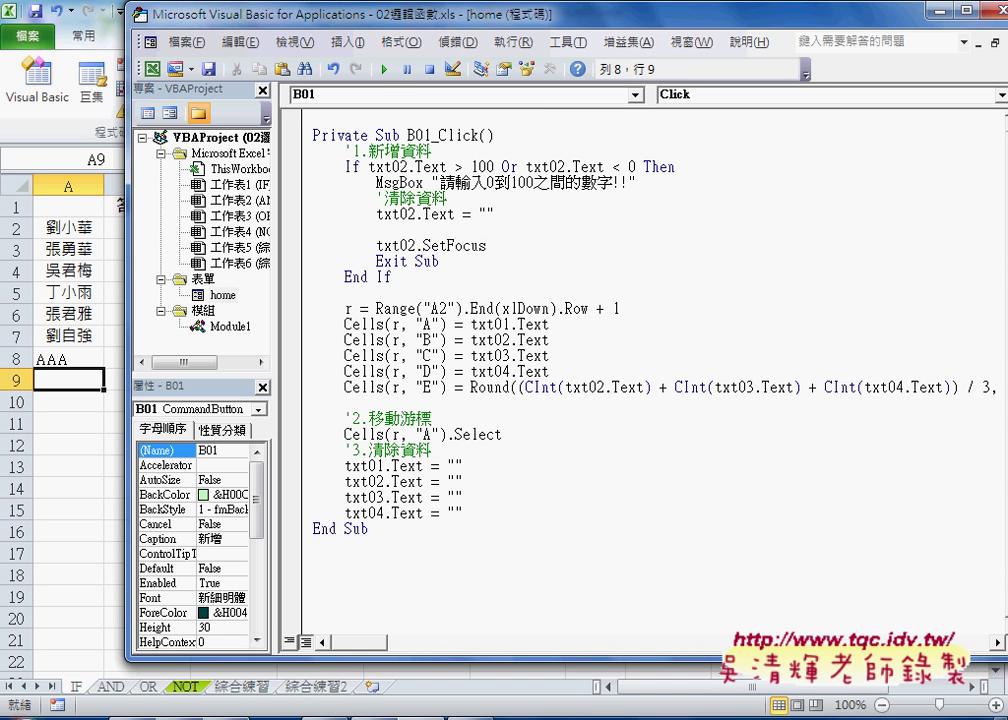
text('e)
key(BackSpace)
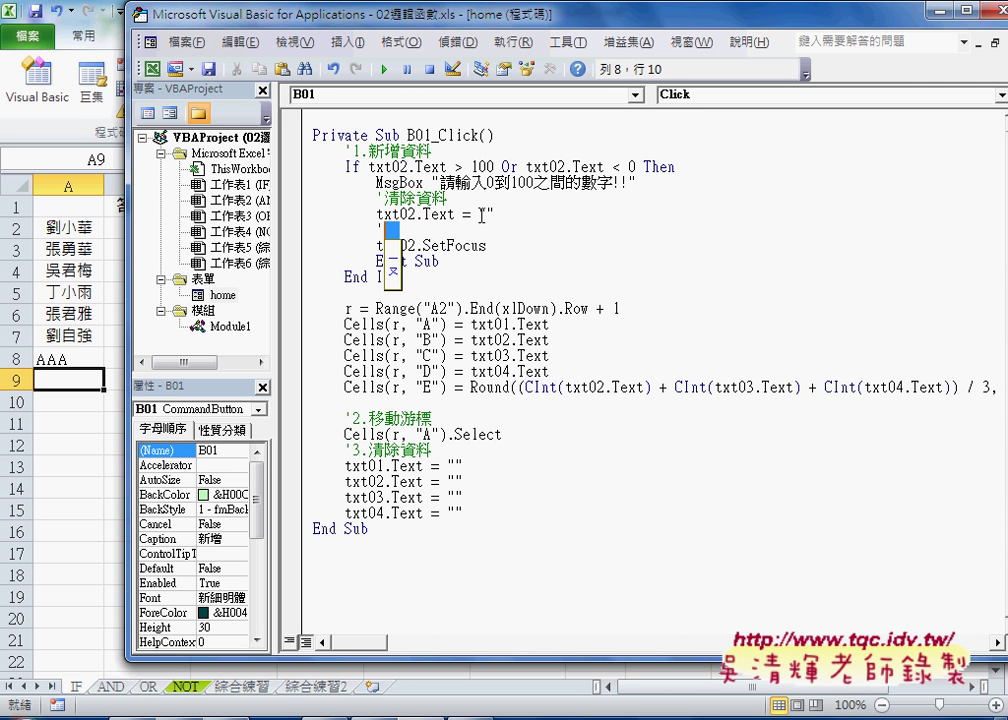
text(由)
text(游標)
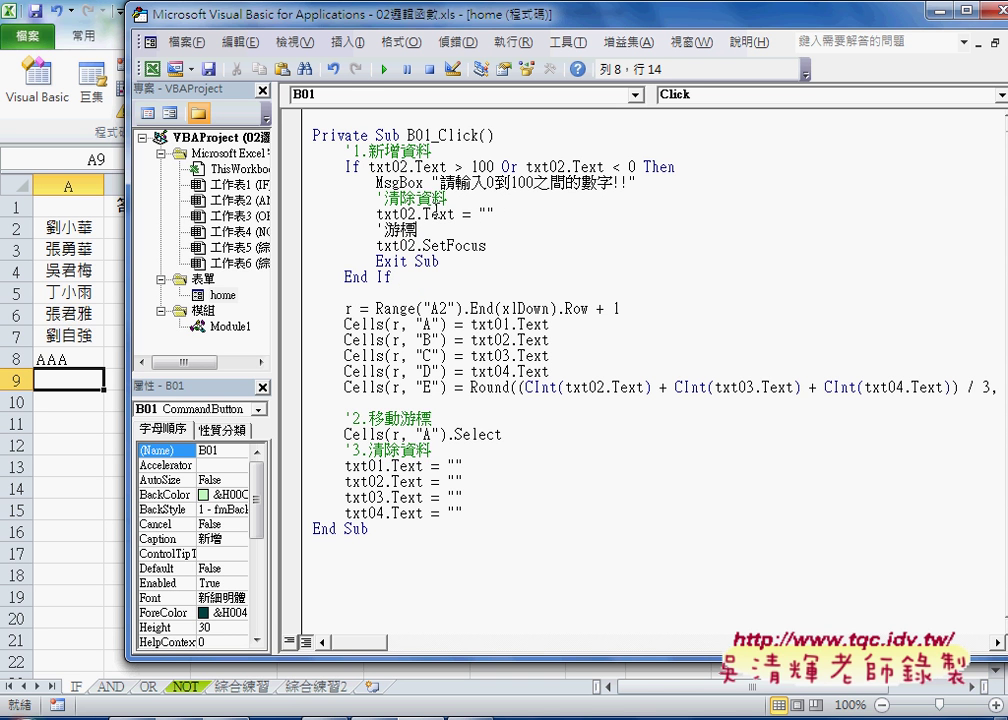
click(299, 170)
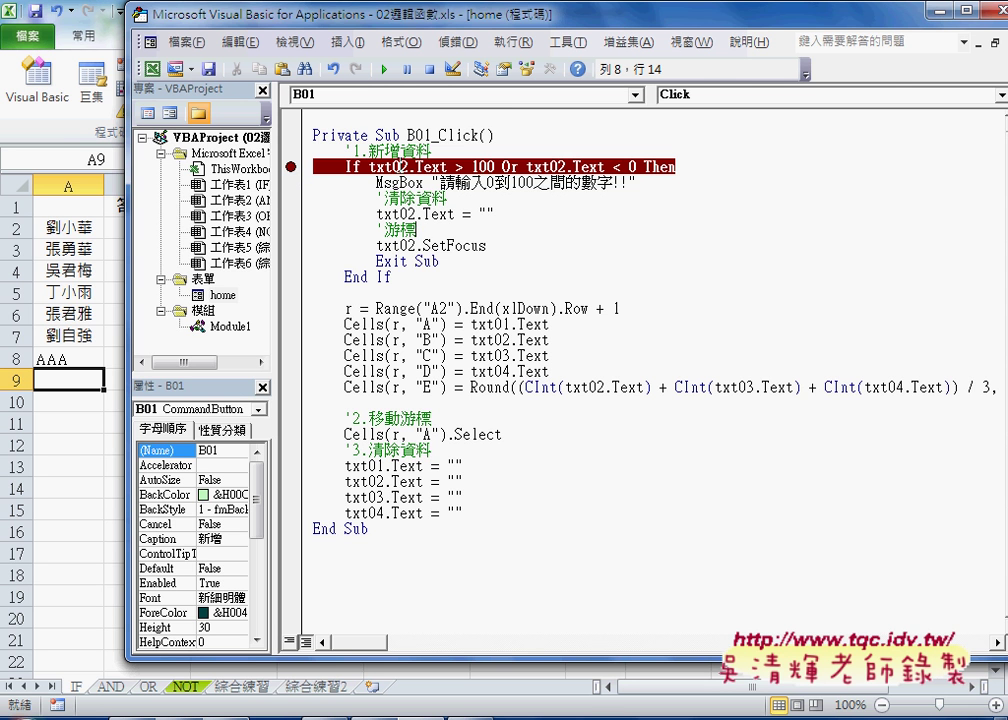
Launch the Excel score form, enter BBB with scores 200, 10 and 35, and submit with 新增
click(105, 461)
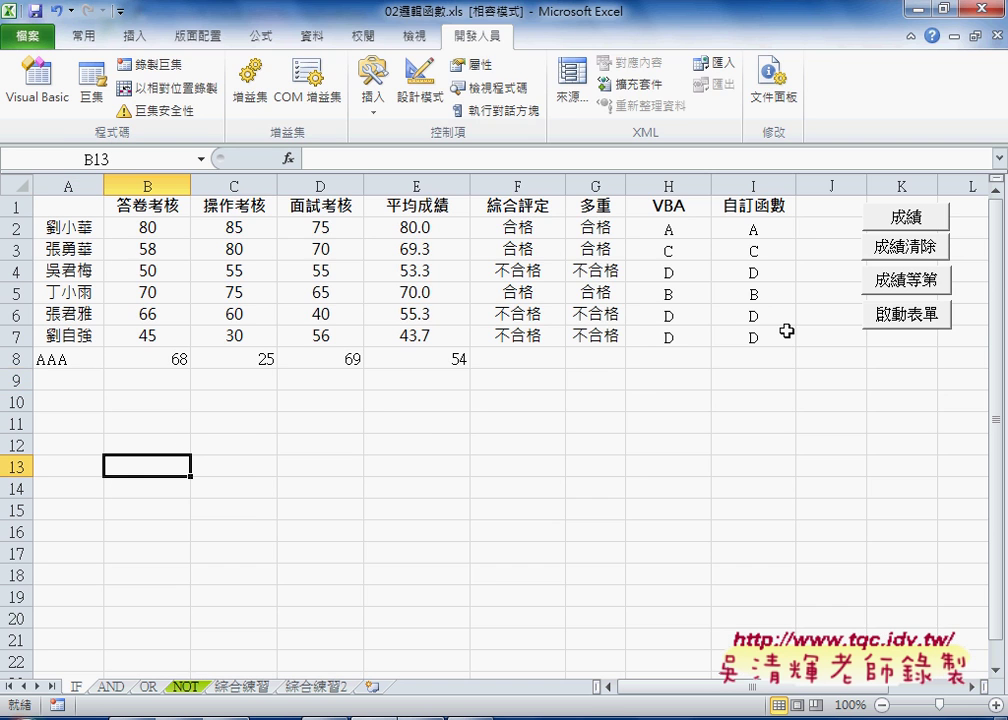
click(877, 318)
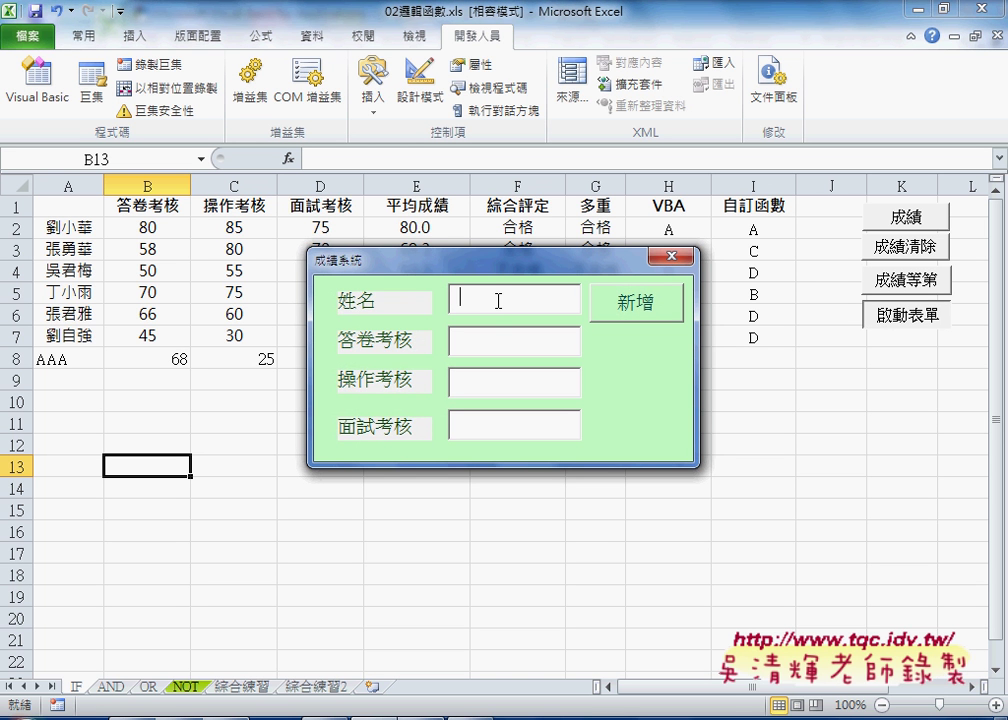
text(BBB)
key(Tab)
text(200)
key(Tab)
text(10)
key(Tab)
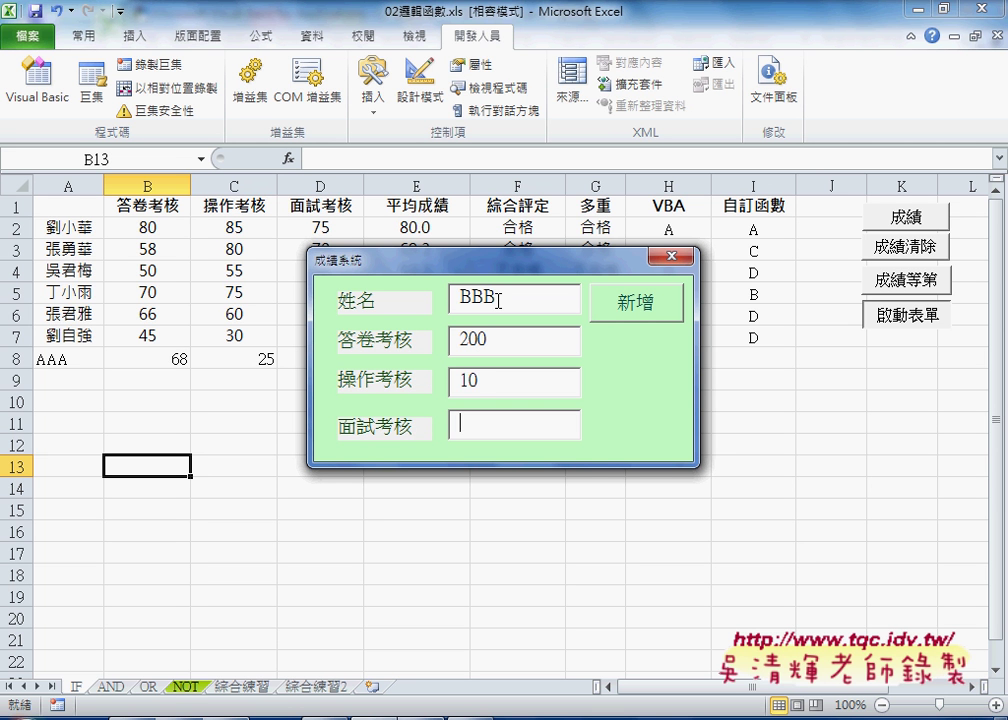
text(35)
drag(497, 341, 457, 344)
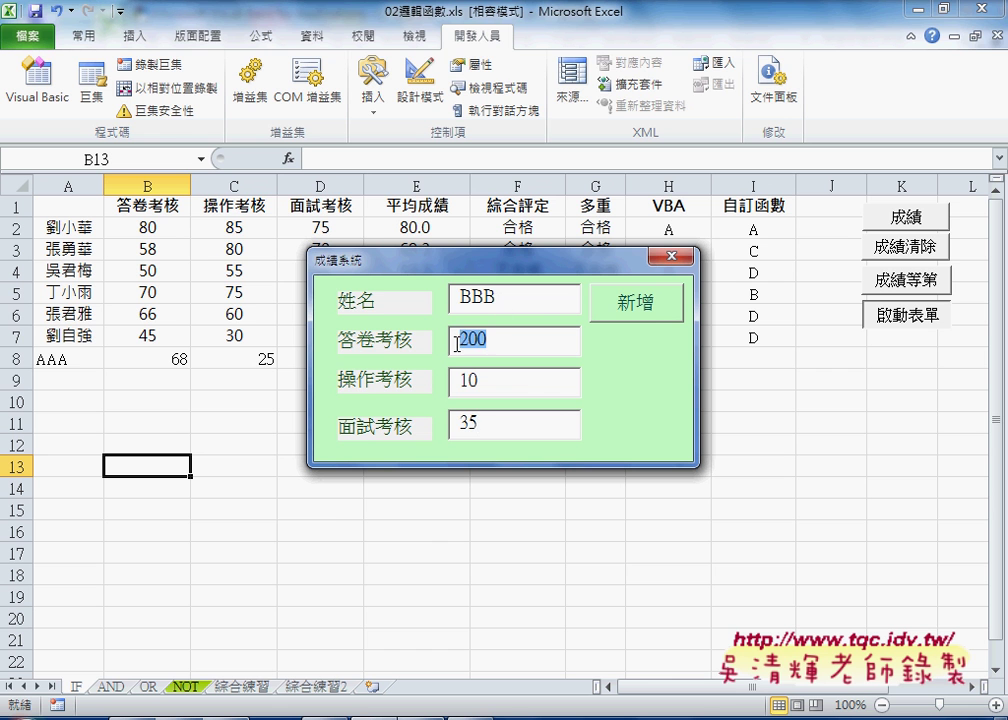
click(655, 306)
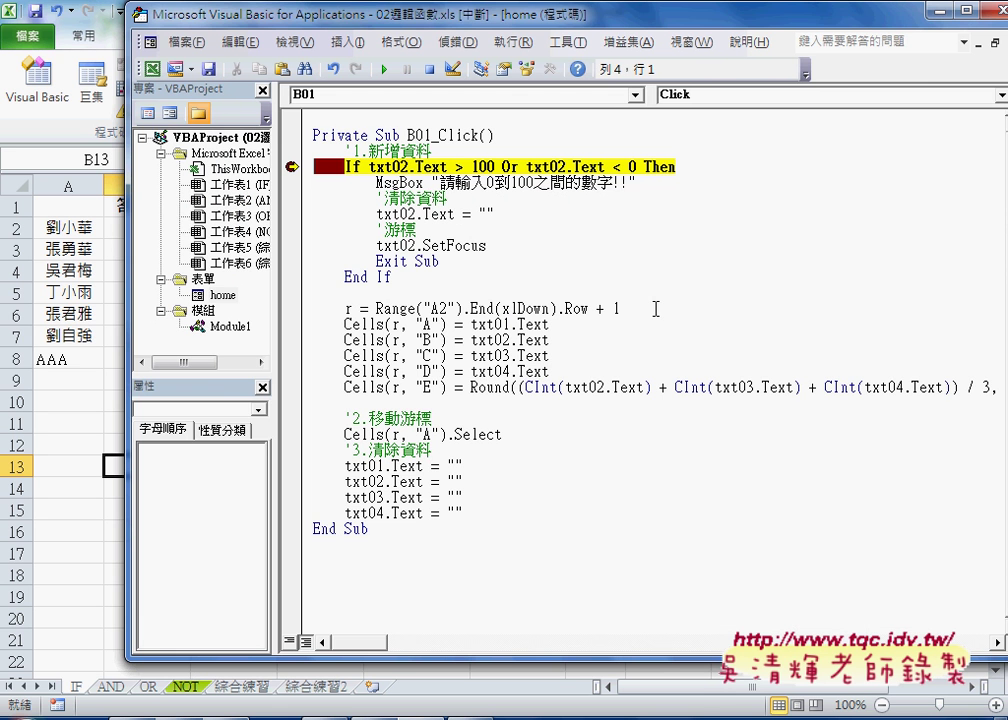
Move the code window aside and highlight the txt02 greater-than-100 condition
drag(452, 26, 852, 53)
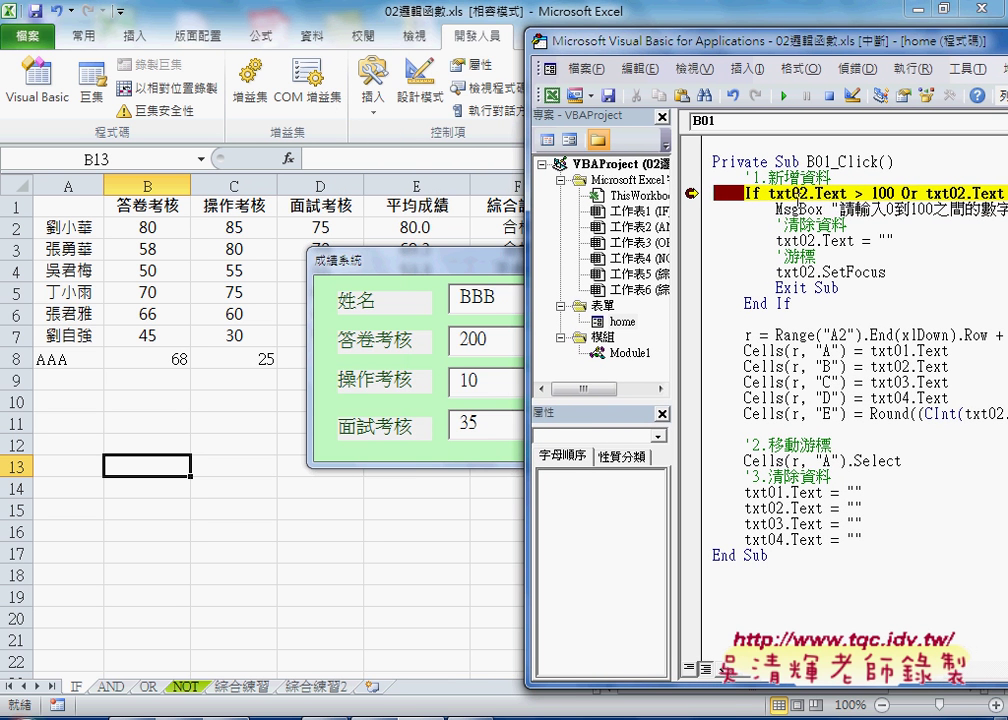
mouse_move(797, 196)
mouse_move(938, 190)
drag(893, 192, 768, 192)
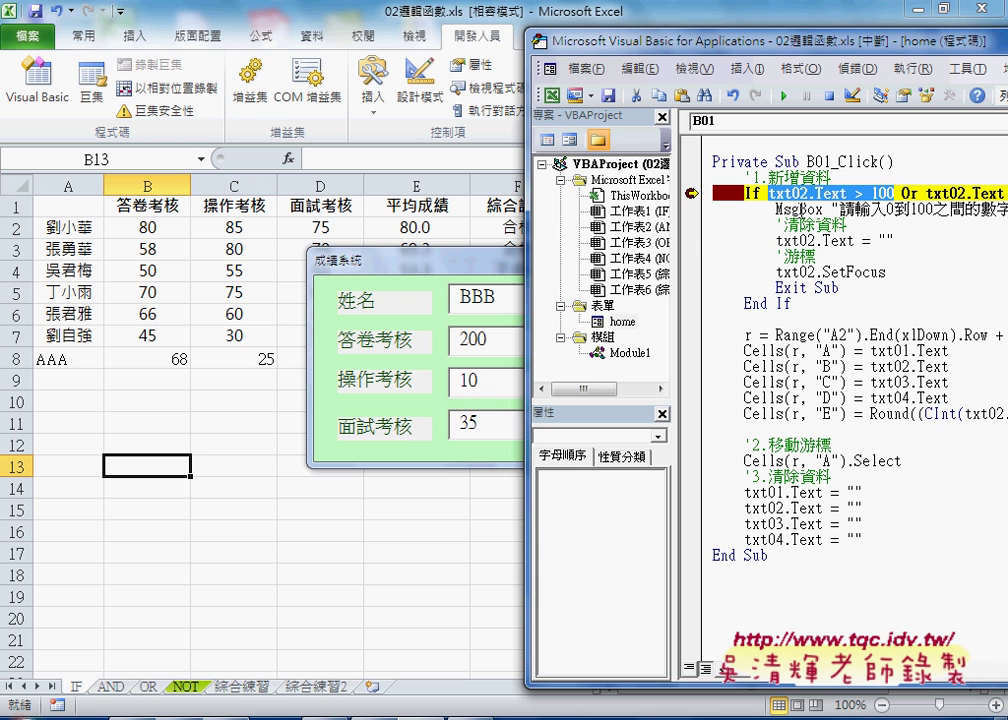
Step with F8 through the warning, dismiss it with 確定, and let txt02 clear and refocus
key(F8)
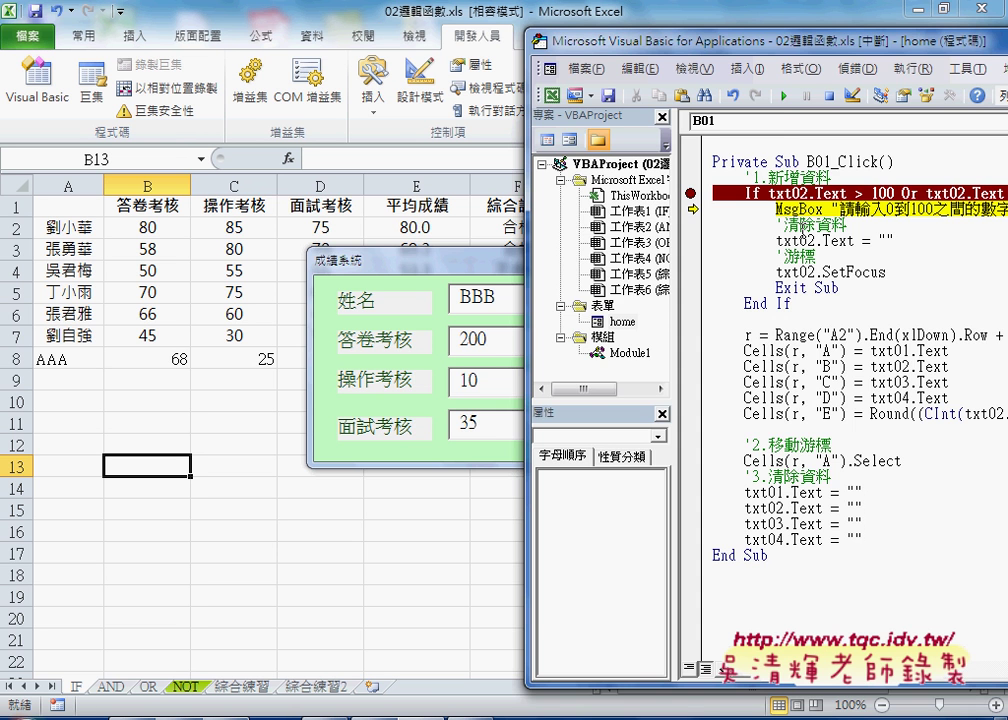
key(F8)
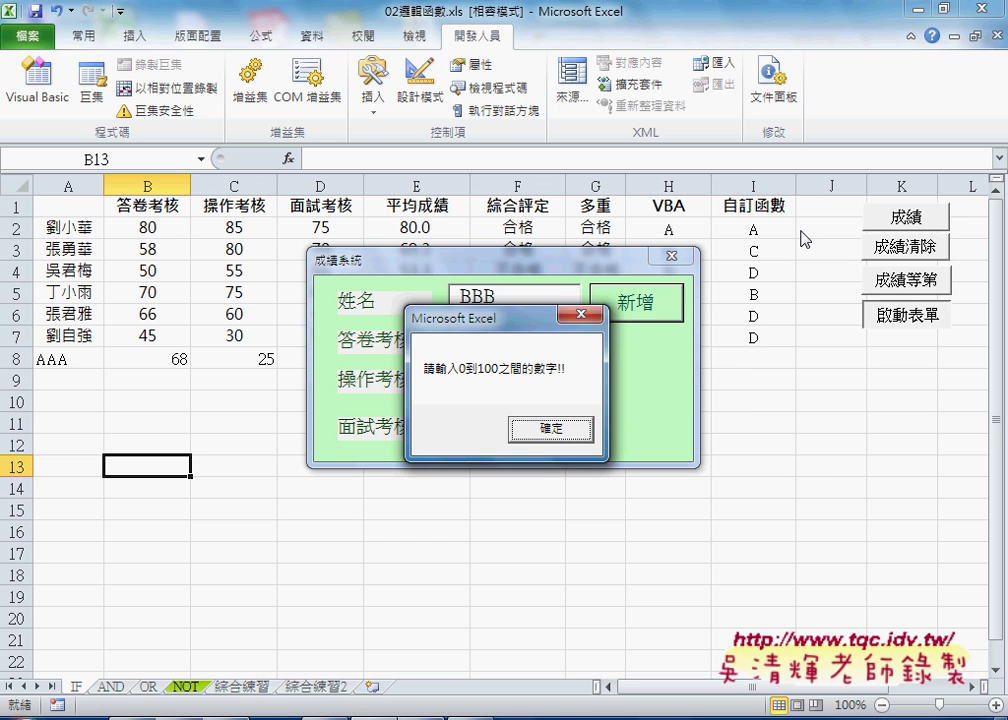
click(578, 430)
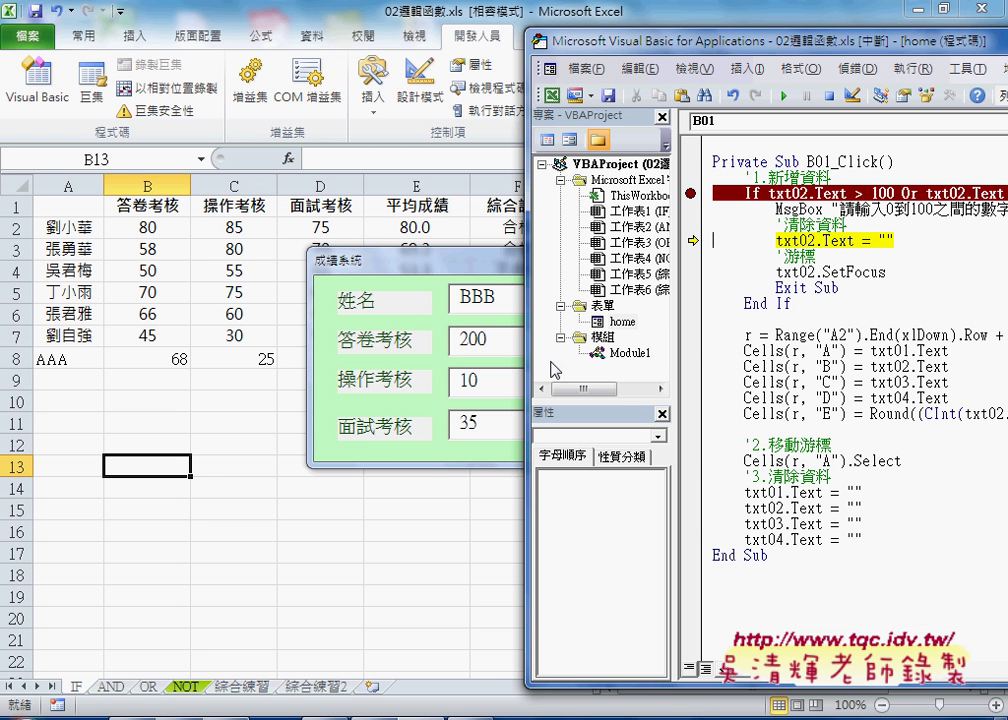
key(F8)
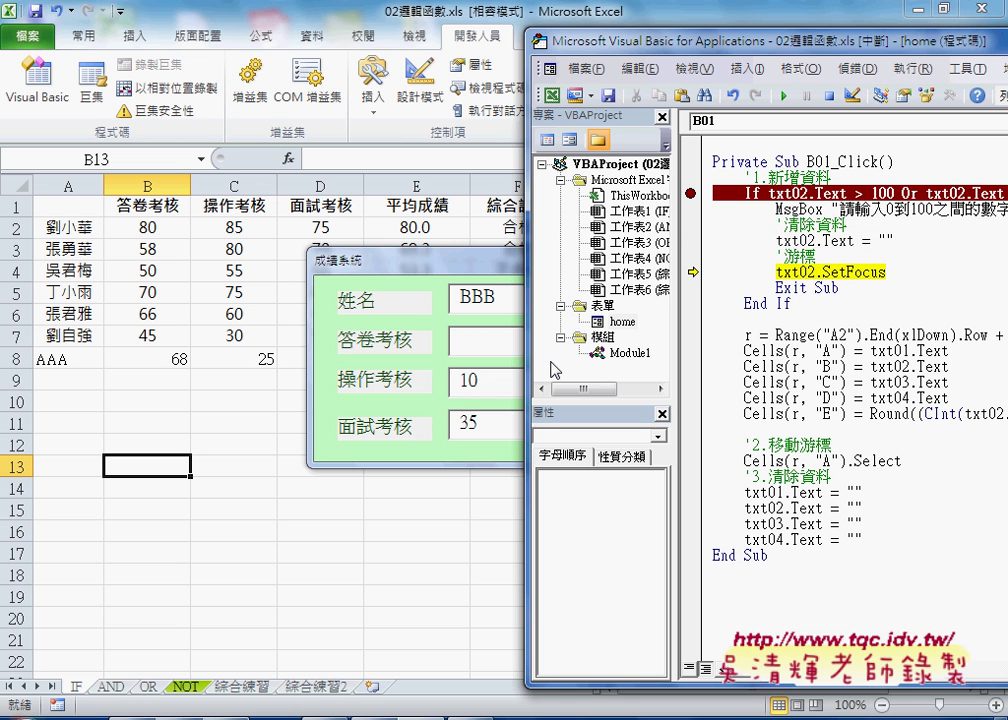
key(F8)
key(F8)
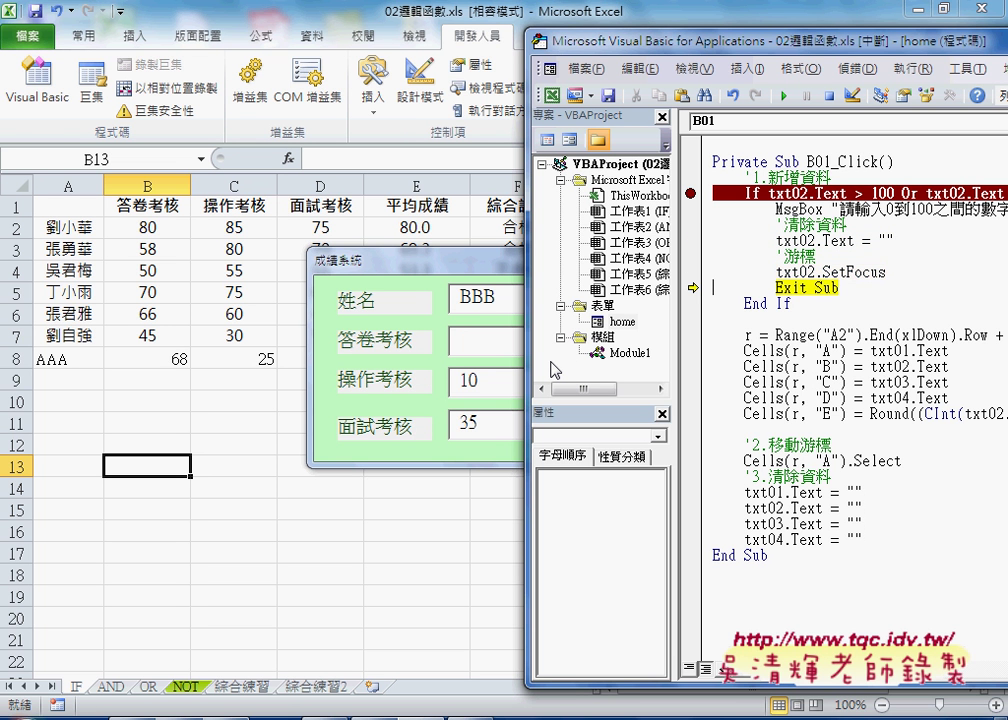
key(F8)
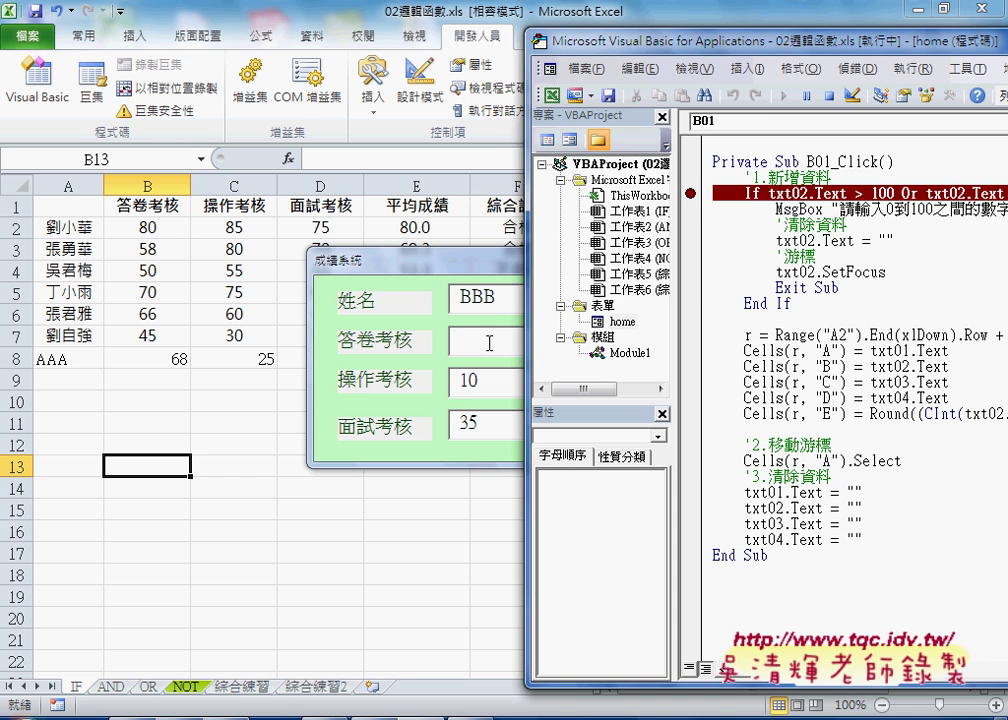
click(497, 270)
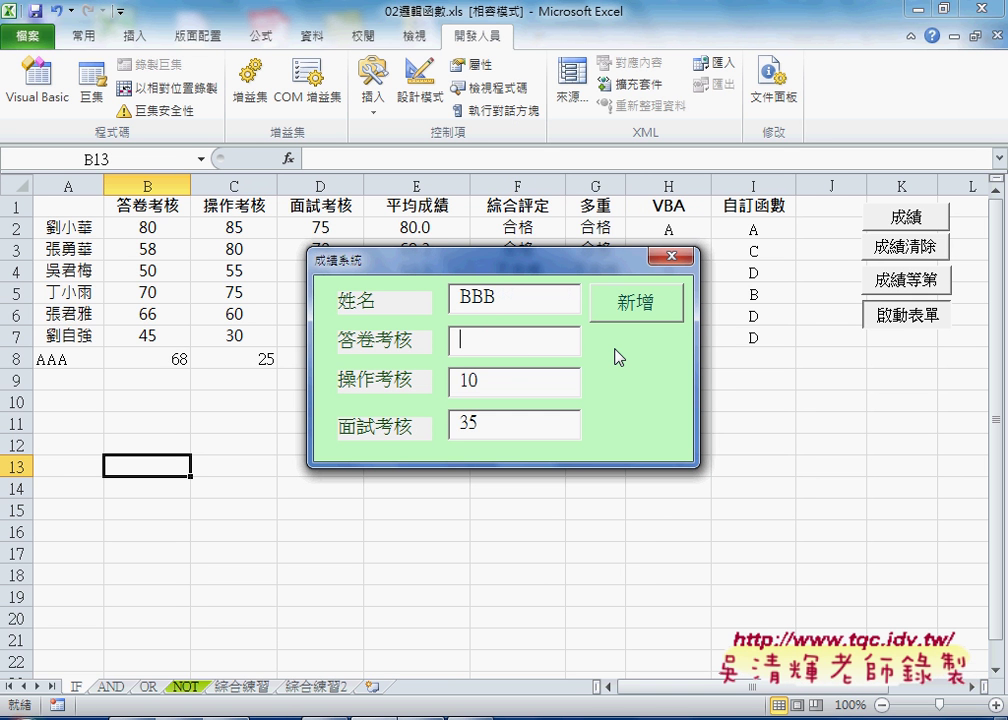
Enter 100 in 答卷考核, resubmit, step with F8 then F5, and check row 9 for BBB
text(1)
text(00)
click(638, 318)
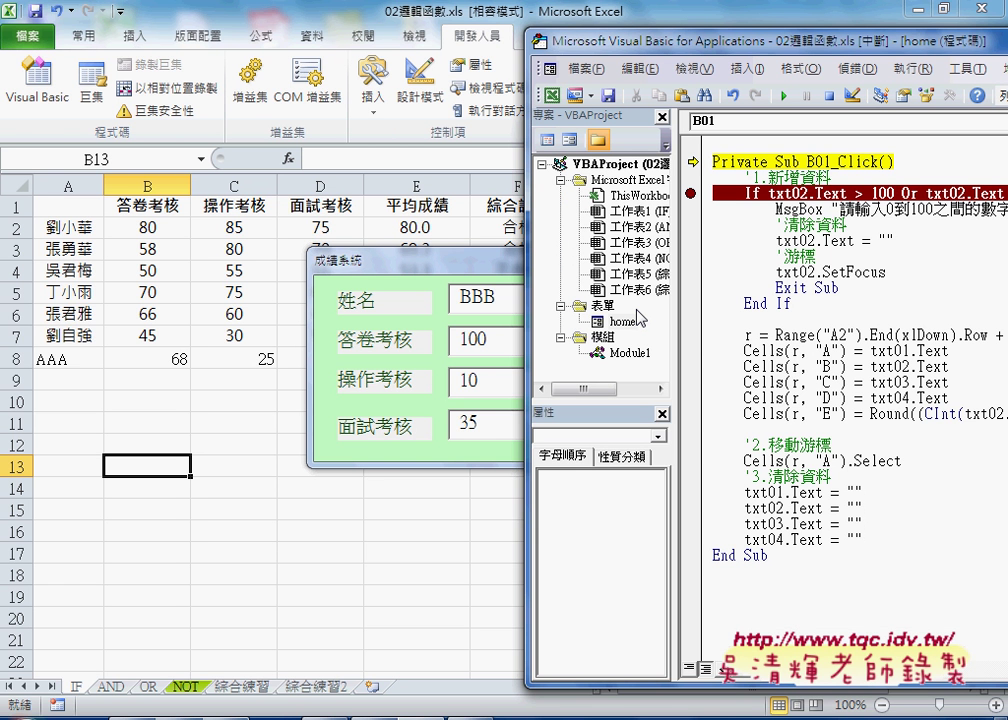
key(F8)
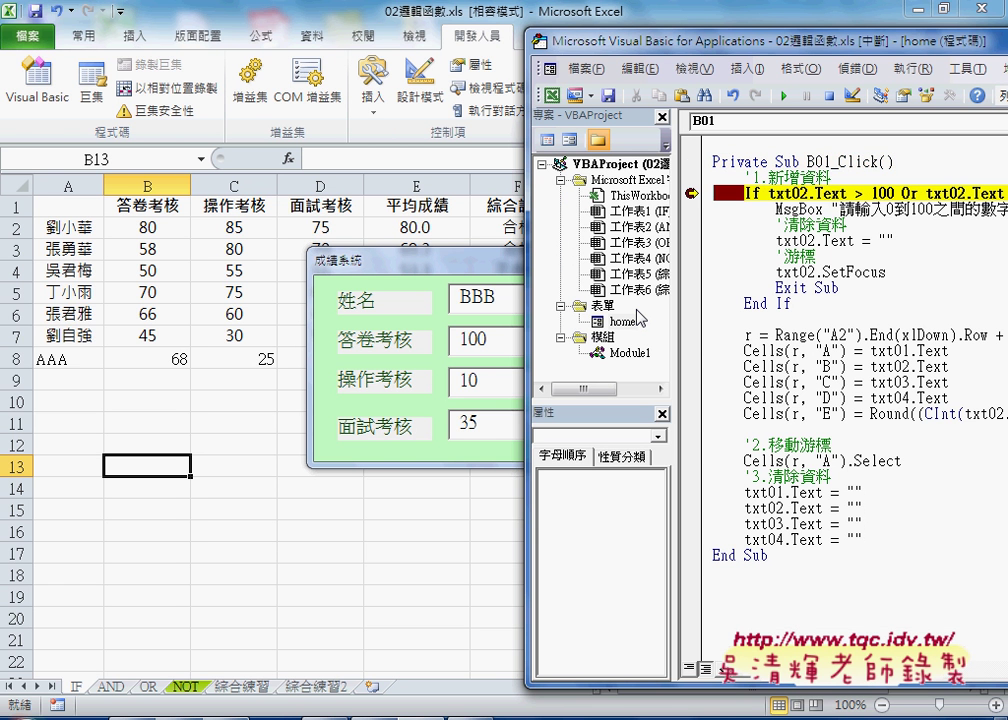
key(F8)
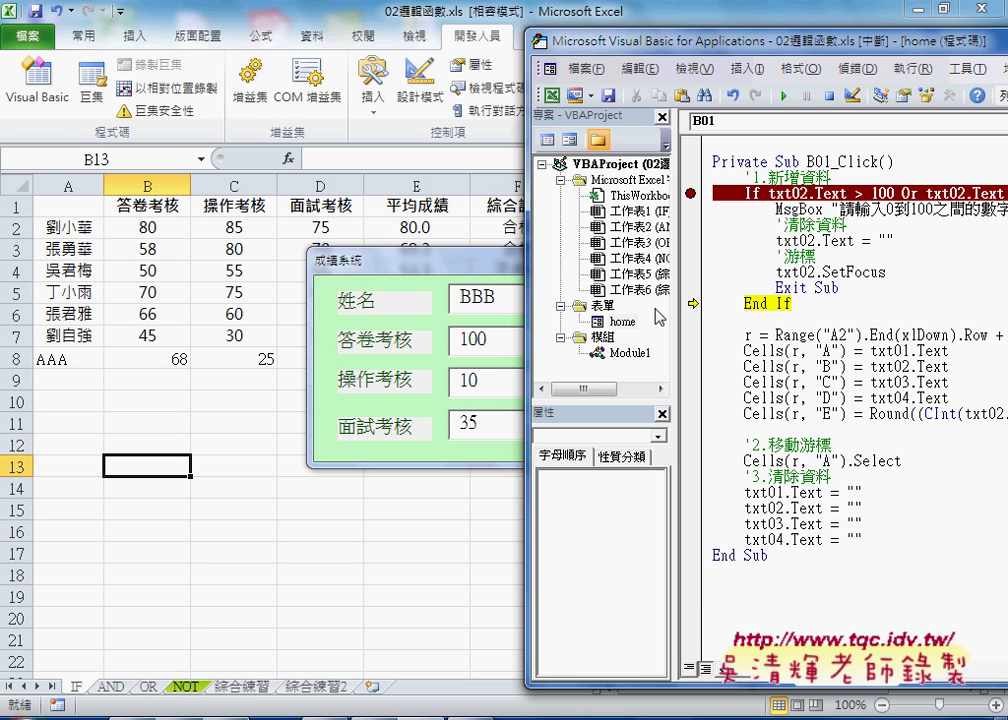
mouse_move(848, 193)
key(F8)
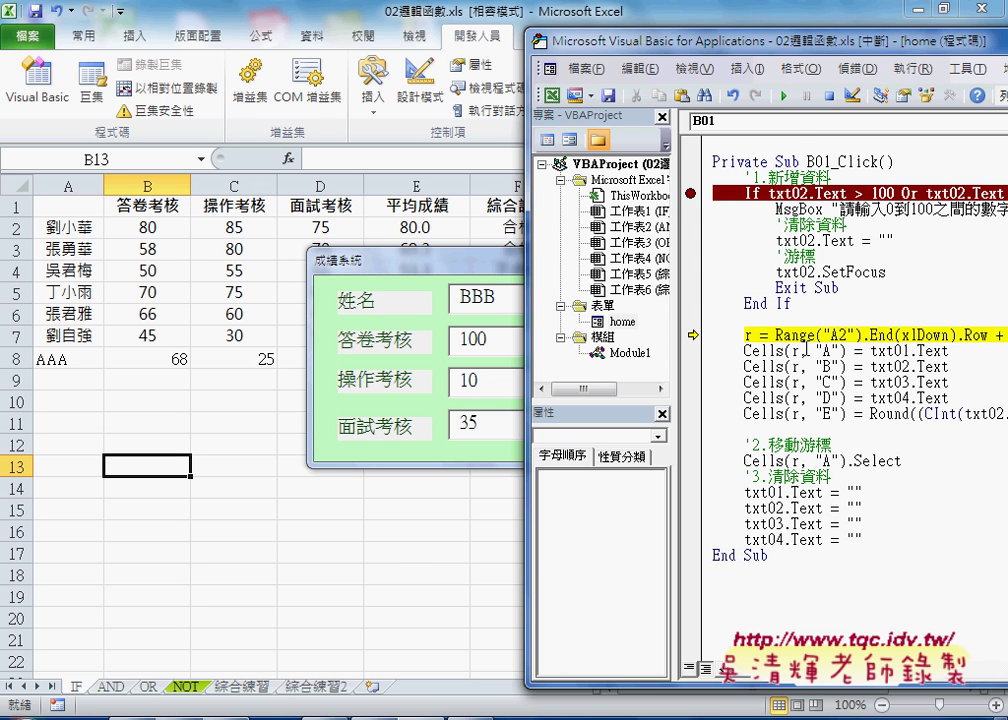
key(F5)
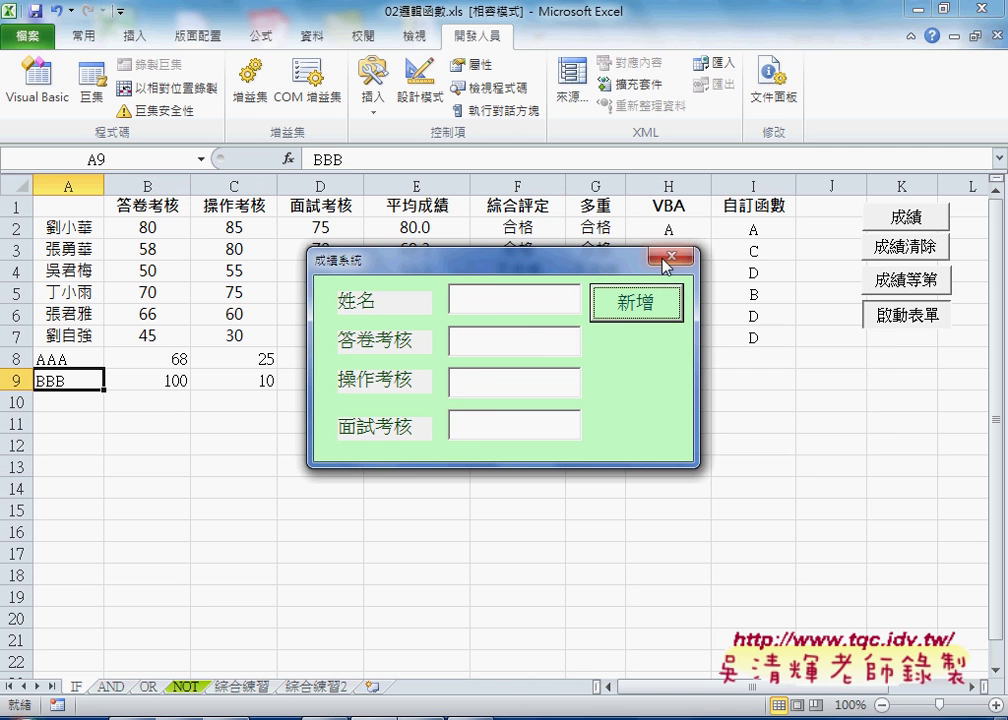
mouse_move(588, 259)
mouse_down()
mouse_move(848, 272)
mouse_move(678, 272)
mouse_up()
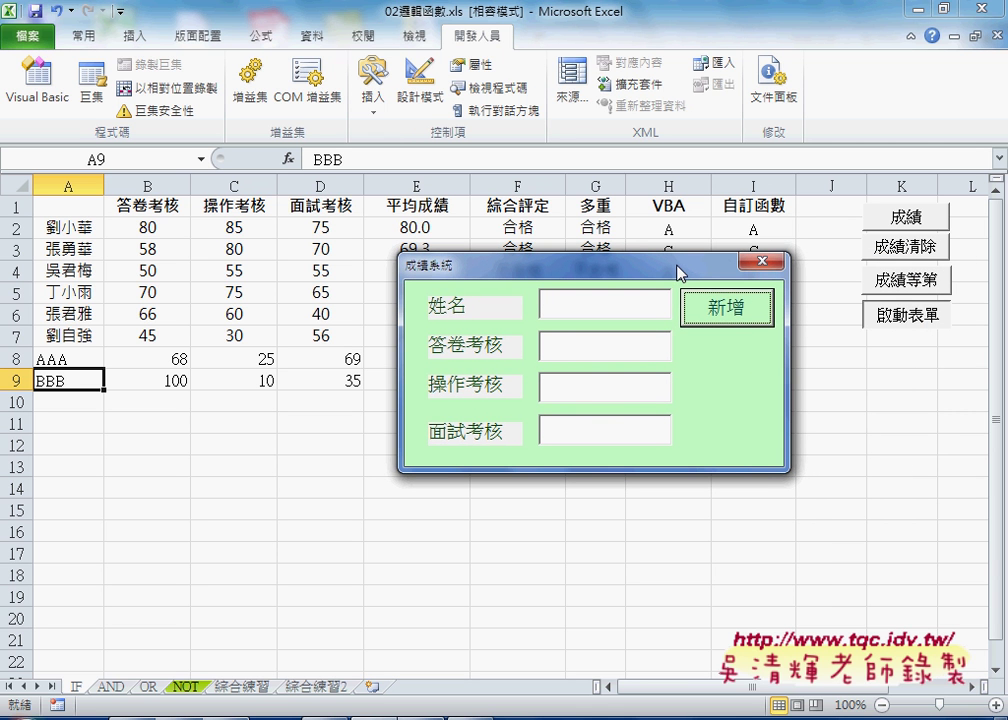
click(615, 346)
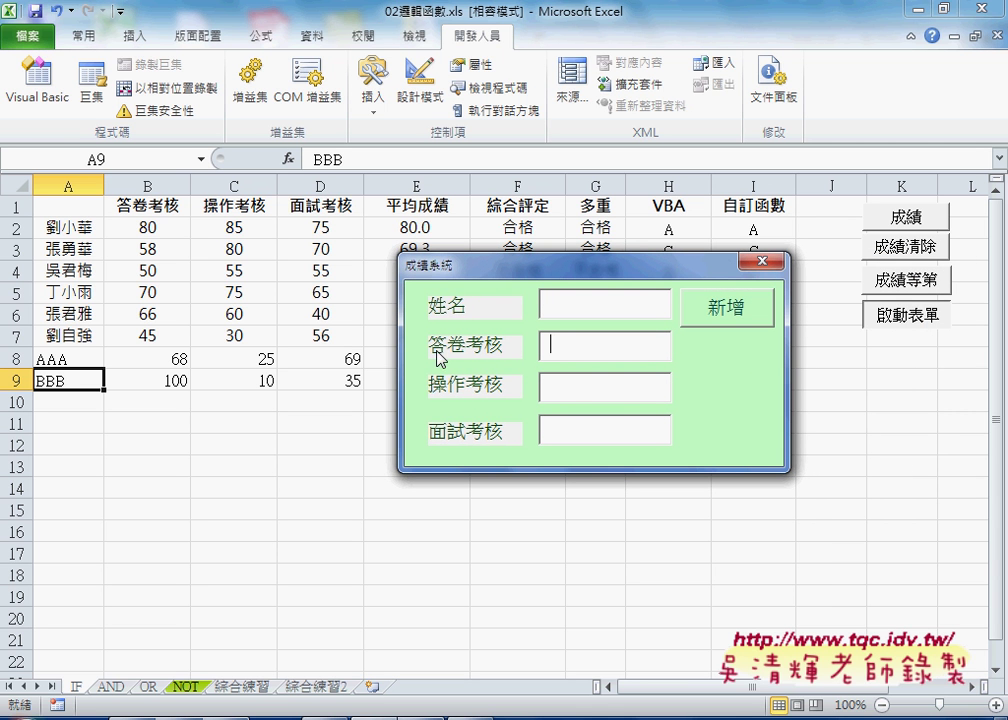